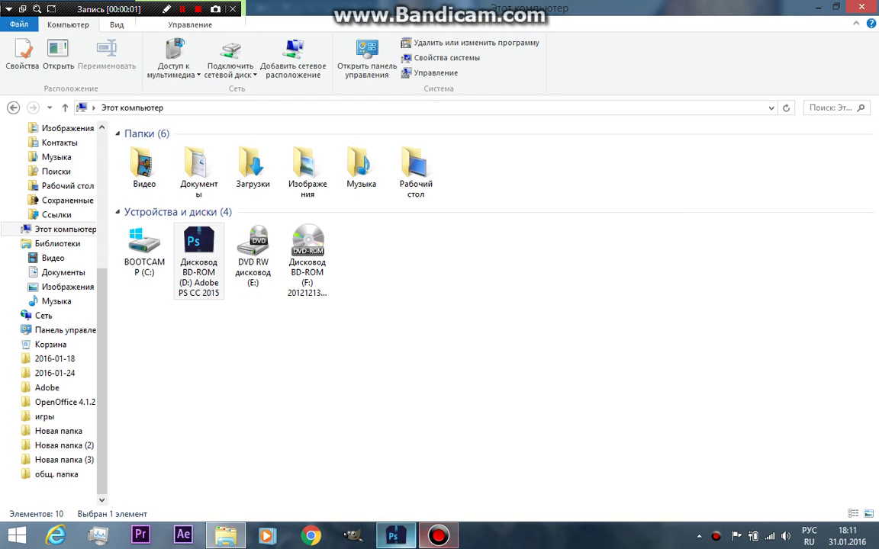
# Bring the Photoshop installer forward and close its launch window
pyautogui.click(393, 536)
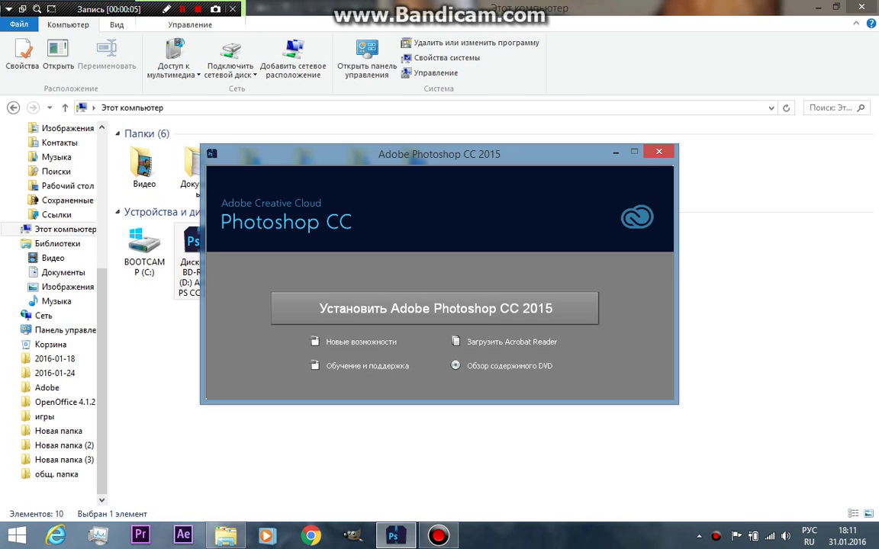
pyautogui.click(200, 250)
pyautogui.rightClick(201, 251)
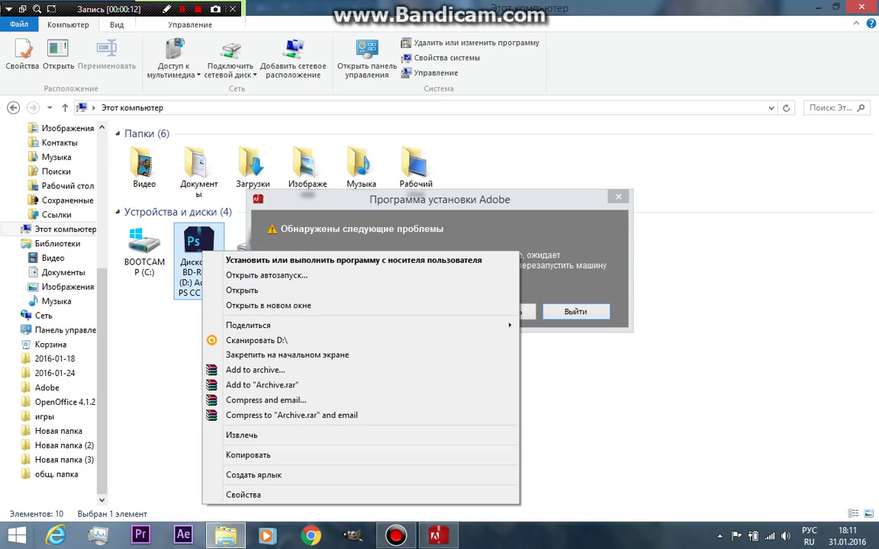
pyautogui.press('Escape')
# Skip the installer's restart warning and bring up the Adobe PS CC 2015 drive's context menu
pyautogui.click(765, 536)
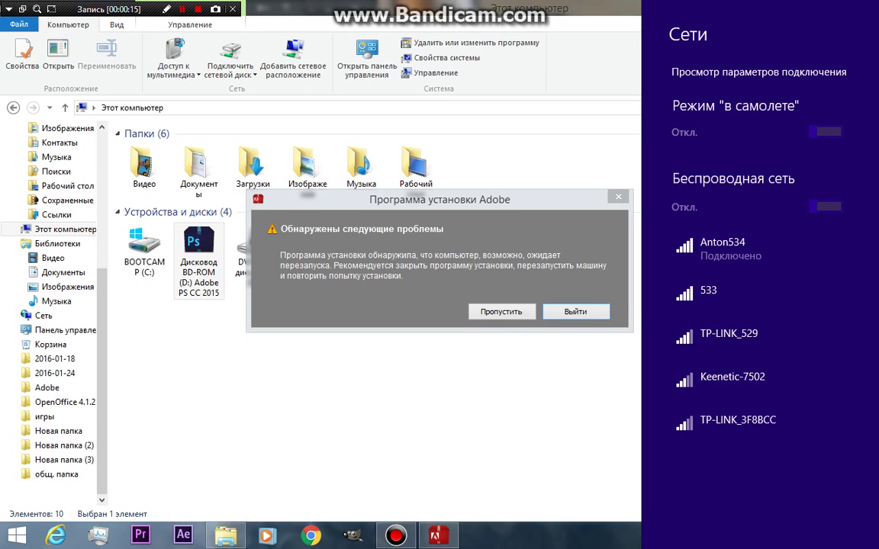
pyautogui.press('Escape')
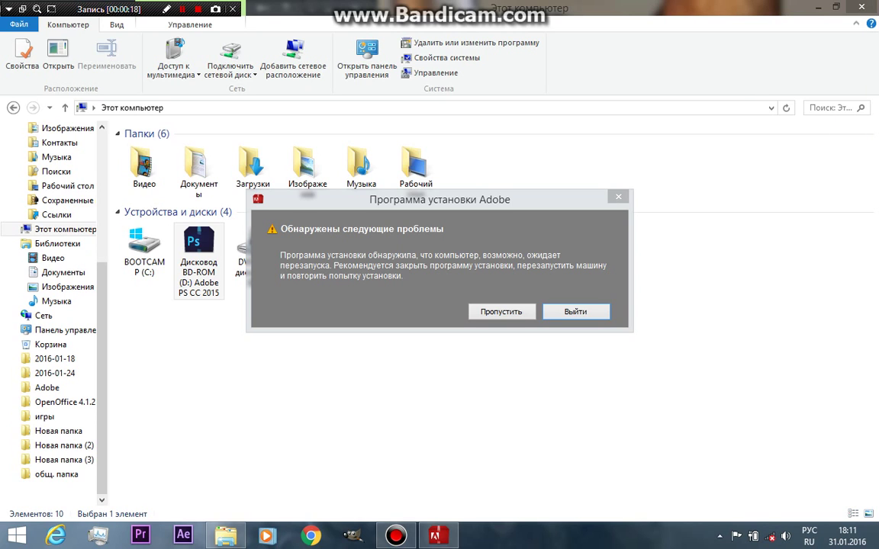
pyautogui.press('Return')
pyautogui.rightClick(177, 229)
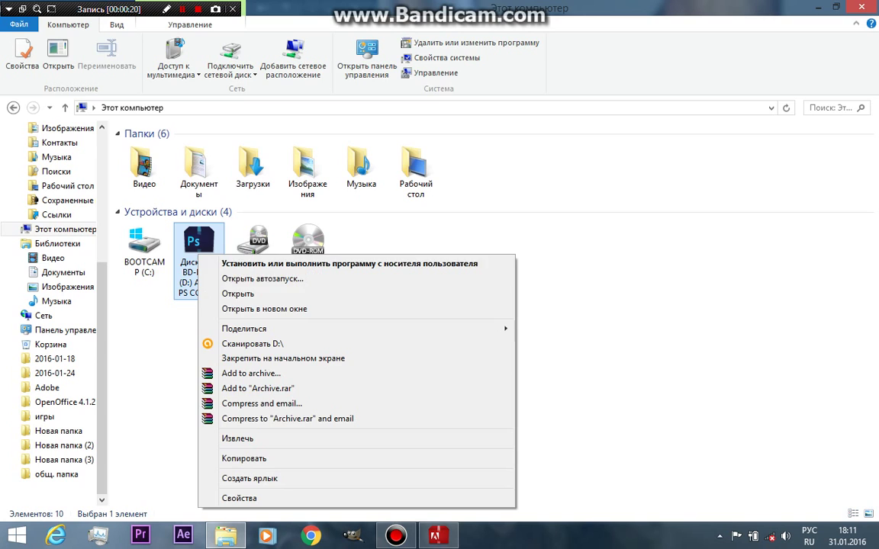
# Open the Crack folder on drive D: and run Activation_Keygen
pyautogui.click(210, 265)
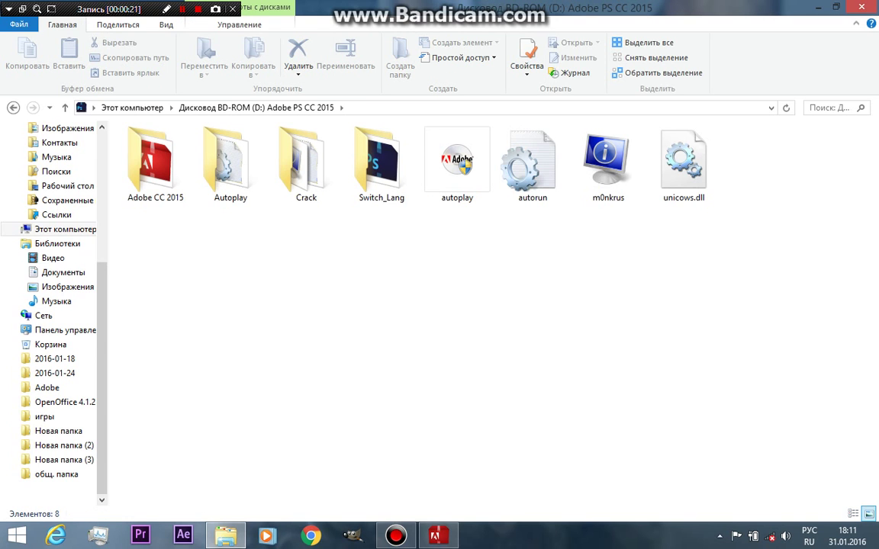
pyautogui.doubleClick(305, 162)
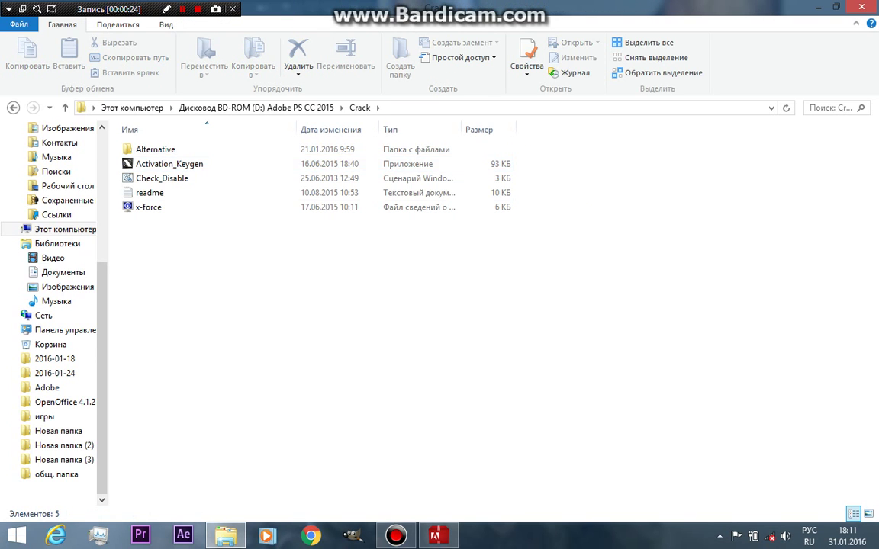
pyautogui.click(189, 164)
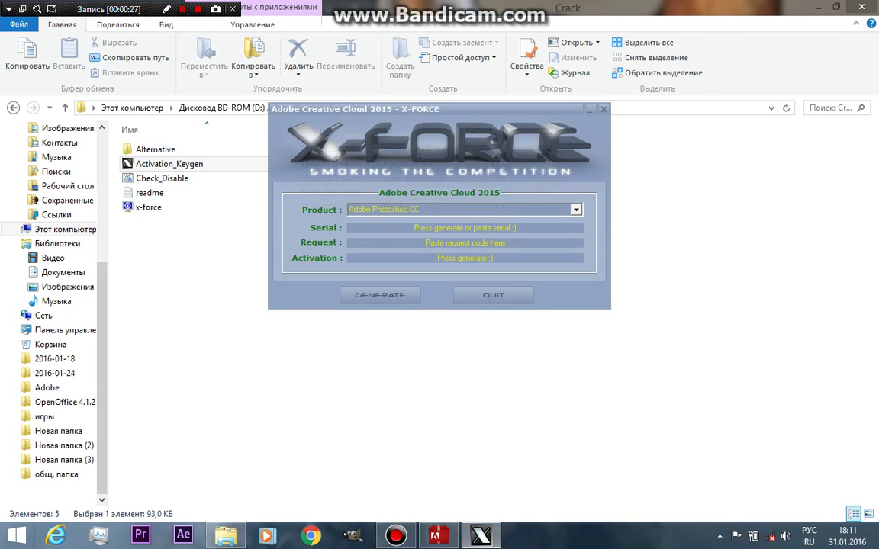
pyautogui.press('XF86AudioMute')
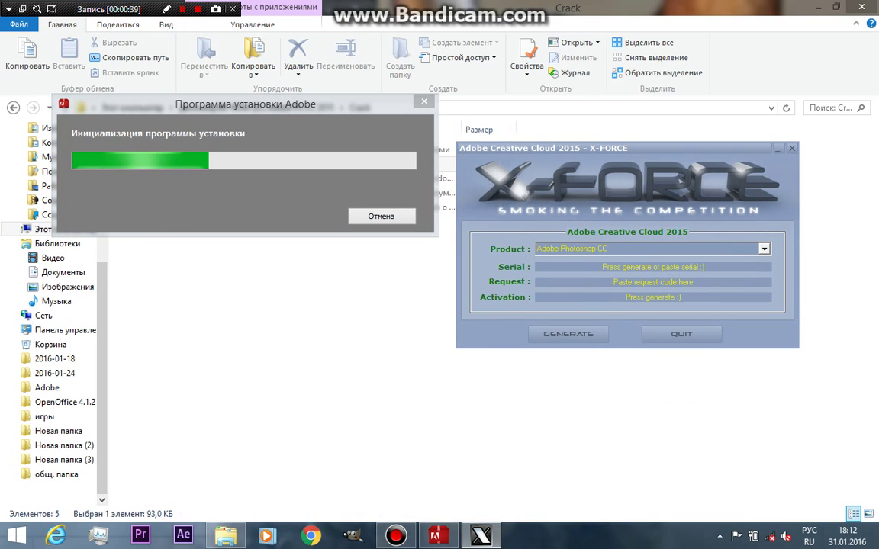
# Generate a Photoshop CC serial in X-FORCE and select it for copying
pyautogui.click(567, 334)
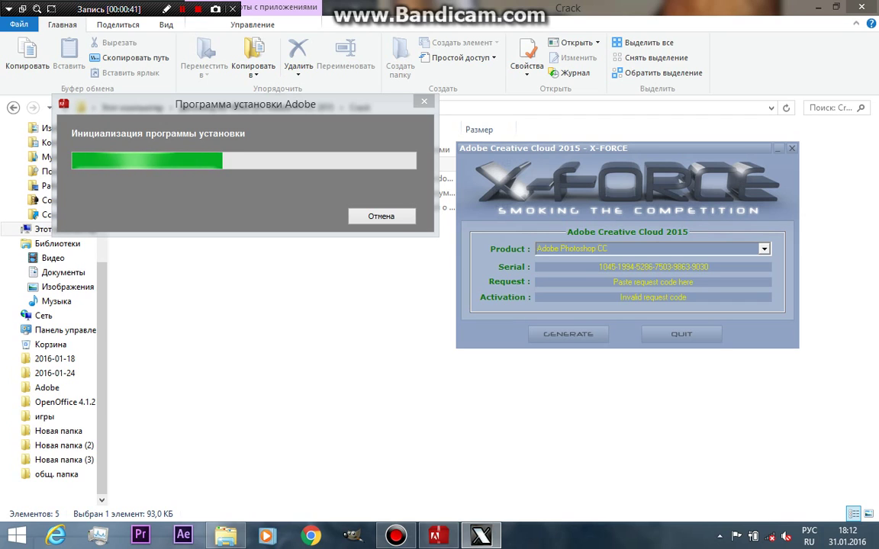
pyautogui.moveTo(598, 267); pyautogui.dragTo(708, 267)
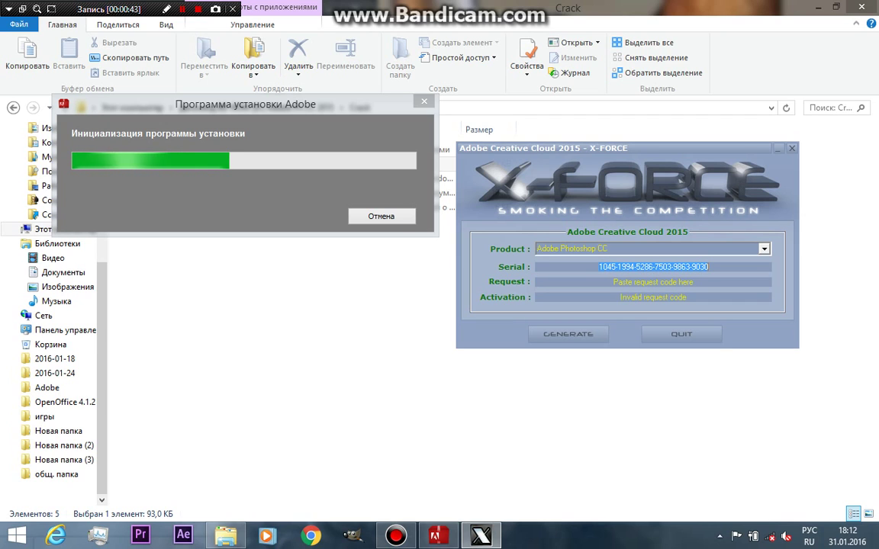
pyautogui.rightClick(653, 268)
# Copy the generated serial and move the X-FORCE keygen window to the right edge
pyautogui.click(698, 311)
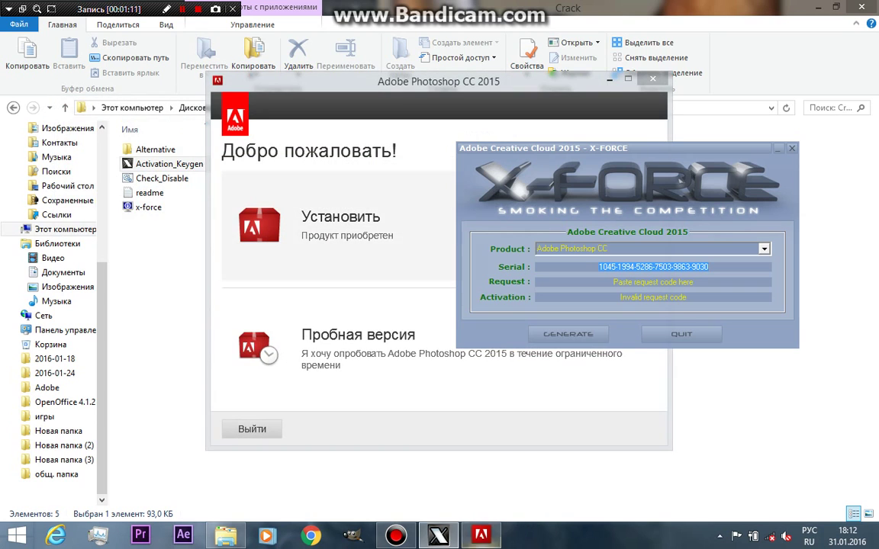
pyautogui.moveTo(534, 148); pyautogui.dragTo(744, 214)
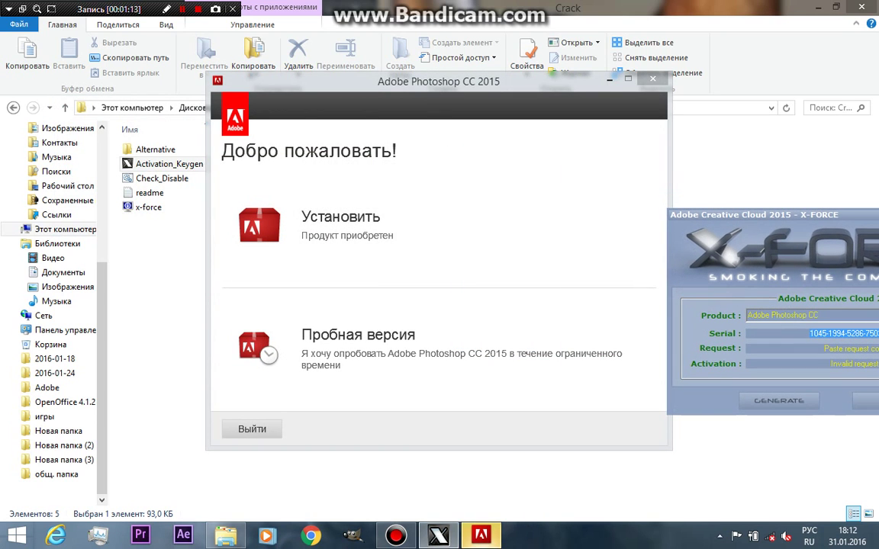
# Choose the full install, continue offline past sign-in, and accept the licence agreement
pyautogui.click(340, 225)
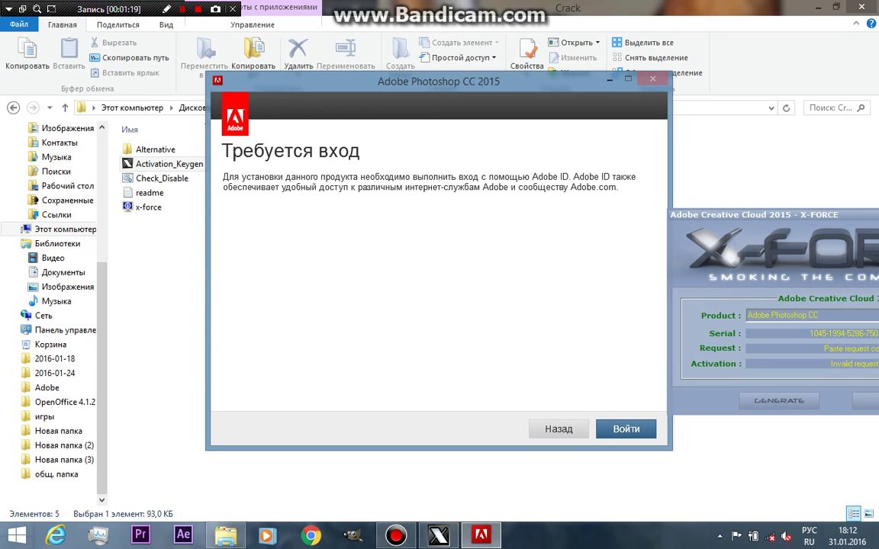
pyautogui.press('Return')
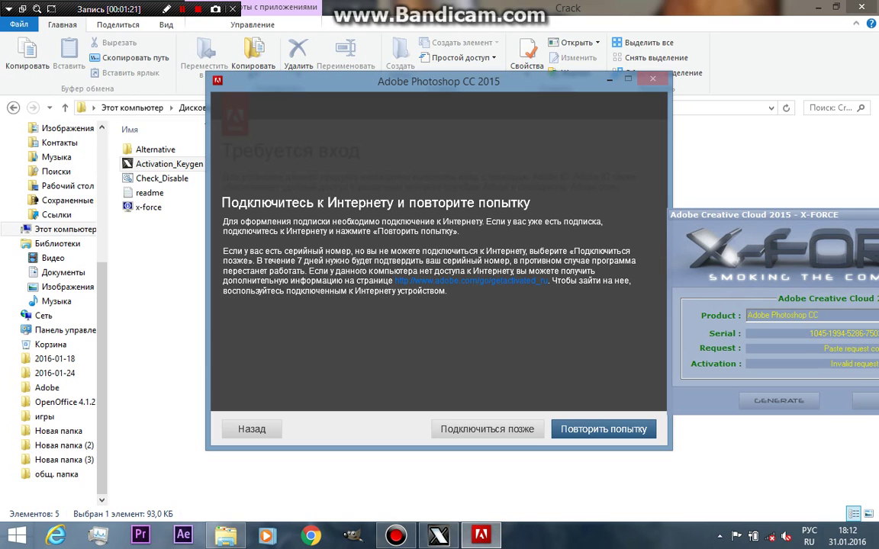
pyautogui.press('Return')
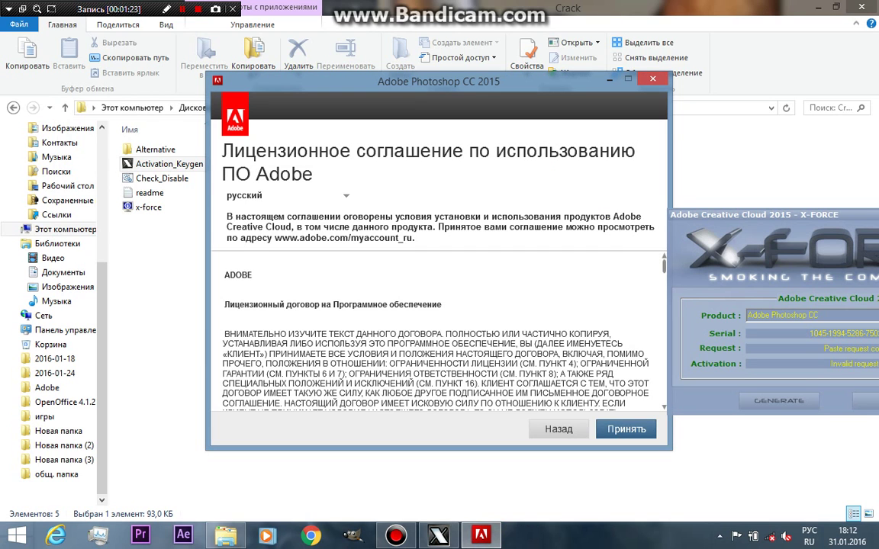
pyautogui.press('Return')
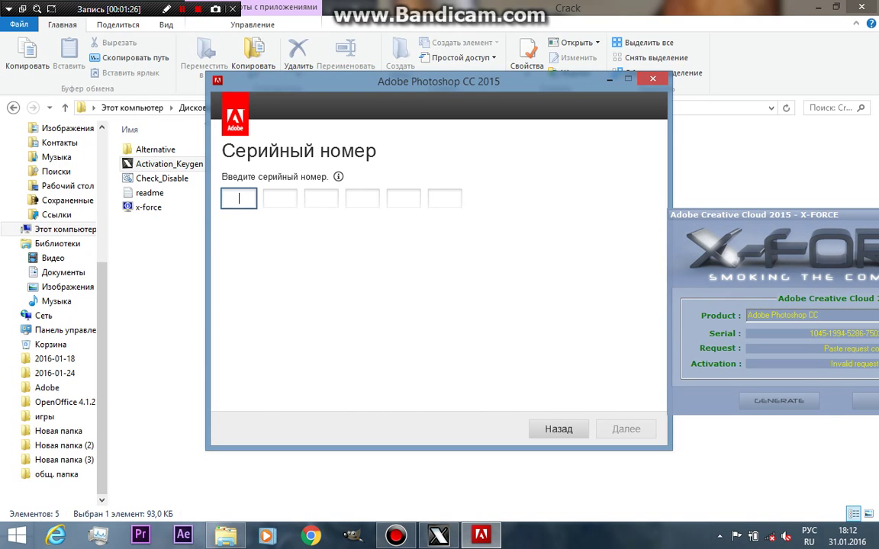
# Paste the serial, untick 32-bit Photoshop and Update Management Tool, and start installing
pyautogui.rightClick(244, 204)
pyautogui.click(267, 240)
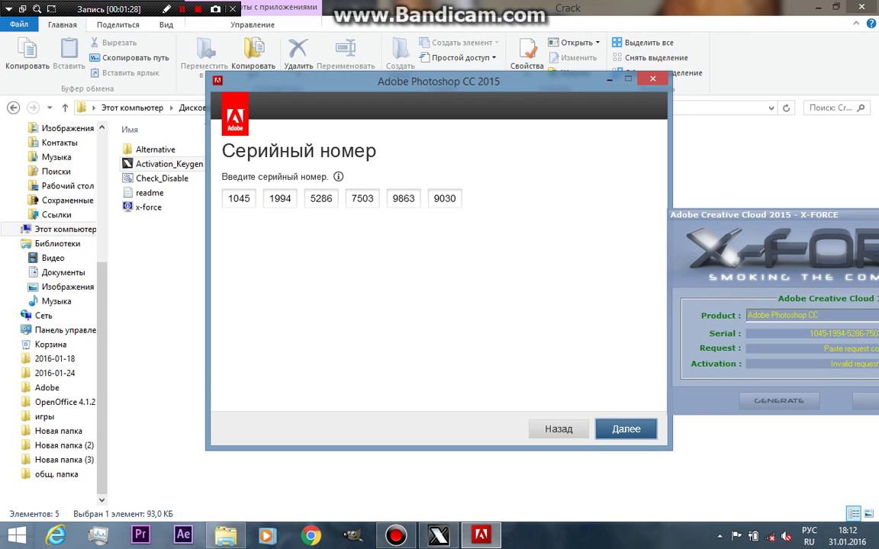
pyautogui.press('Return')
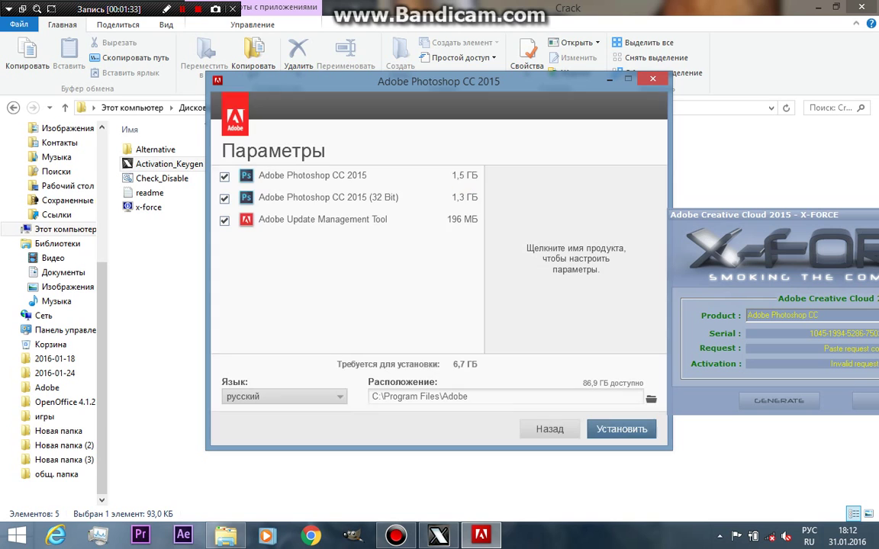
pyautogui.click(487, 429)
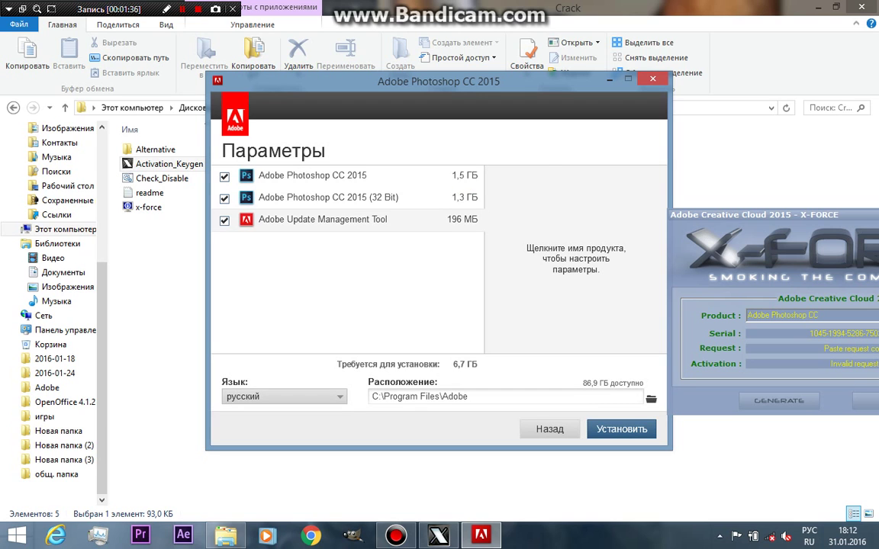
pyautogui.click(224, 220)
pyautogui.click(225, 199)
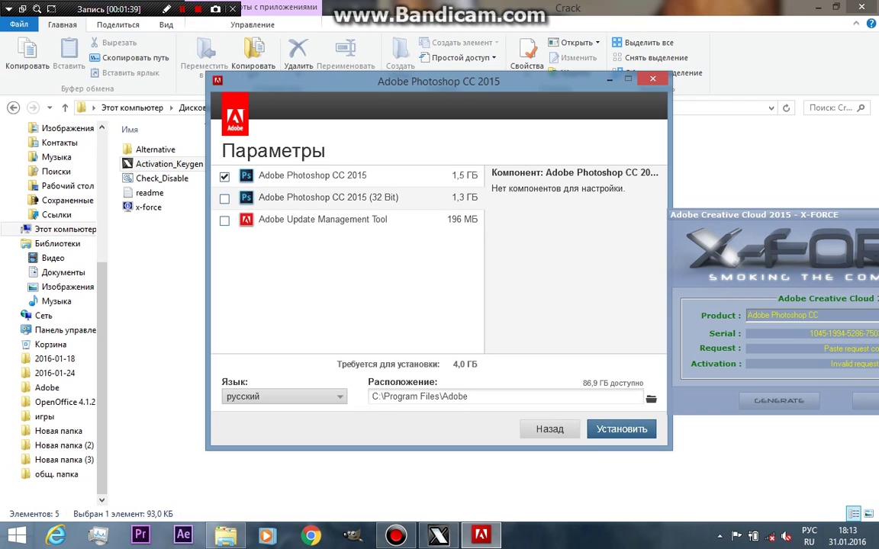
pyautogui.press('Return')
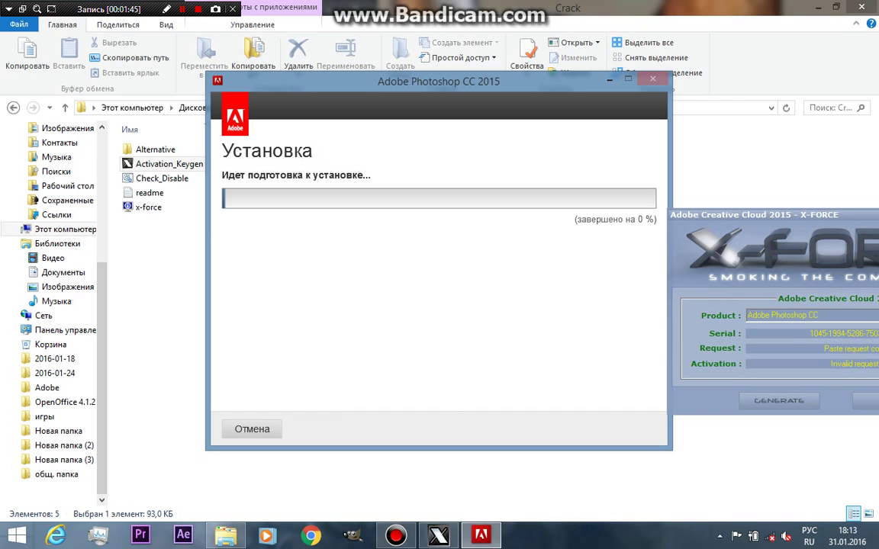
# Bring the Explorer Crack folder forward and select Check_Disable
pyautogui.click(160, 305)
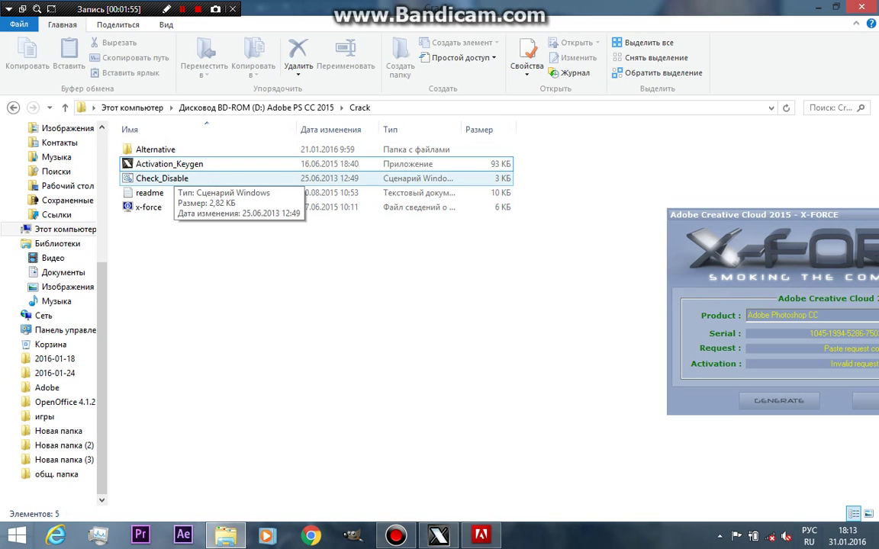
pyautogui.click(161, 178)
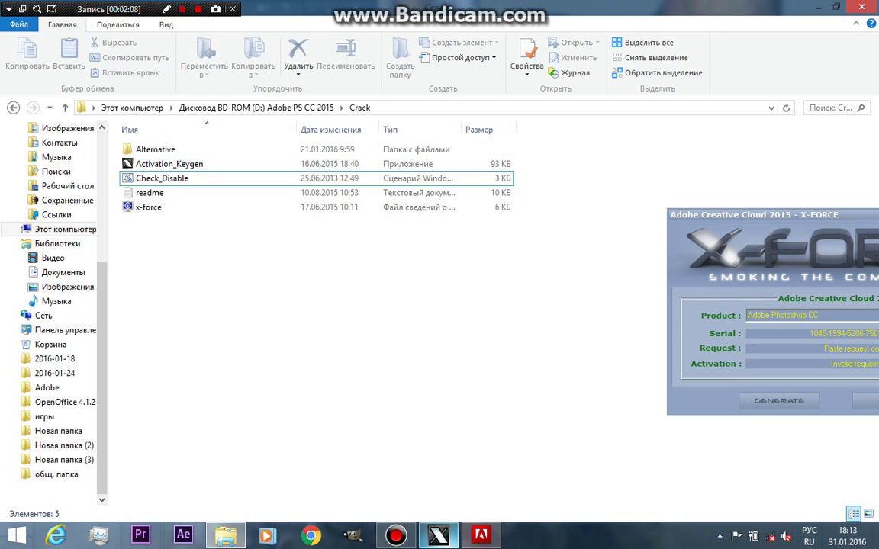
pyautogui.moveTo(480, 536)
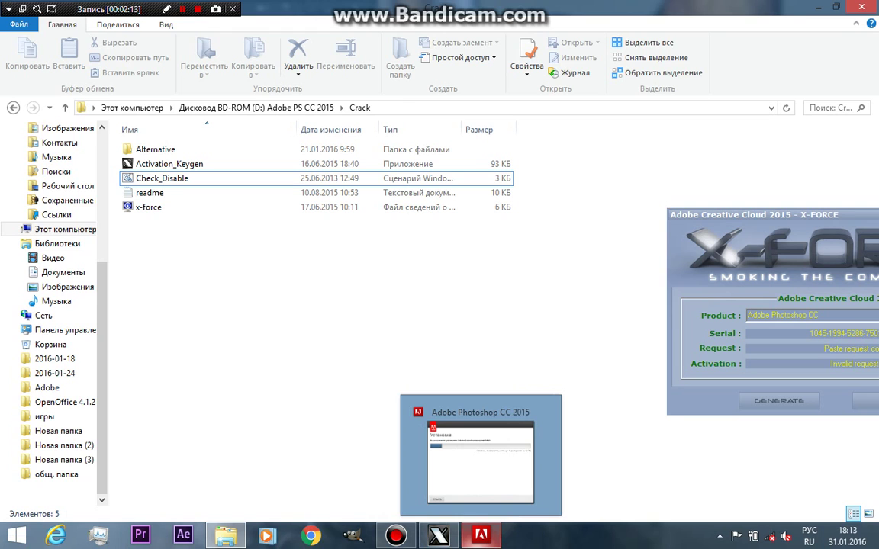
# Restore the installer window to watch its 12% progress, then show hidden tray icons
pyautogui.click(481, 536)
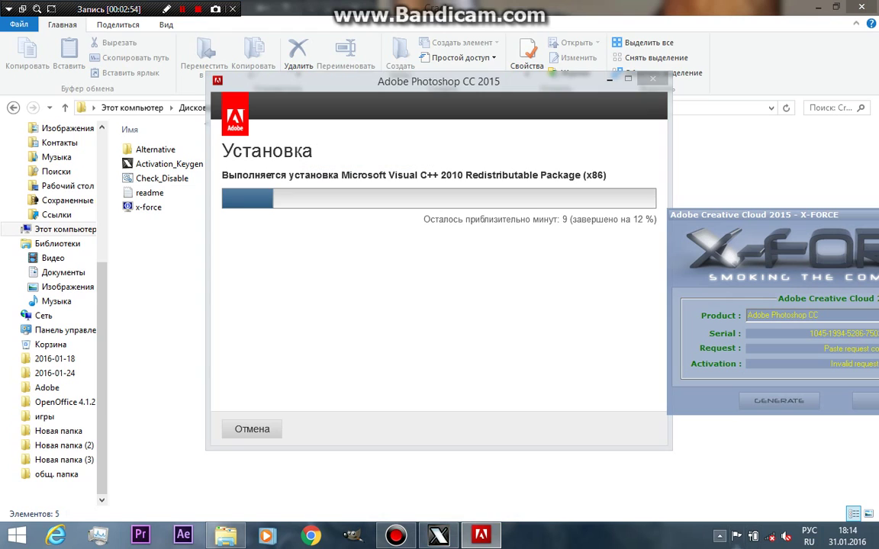
pyautogui.click(718, 536)
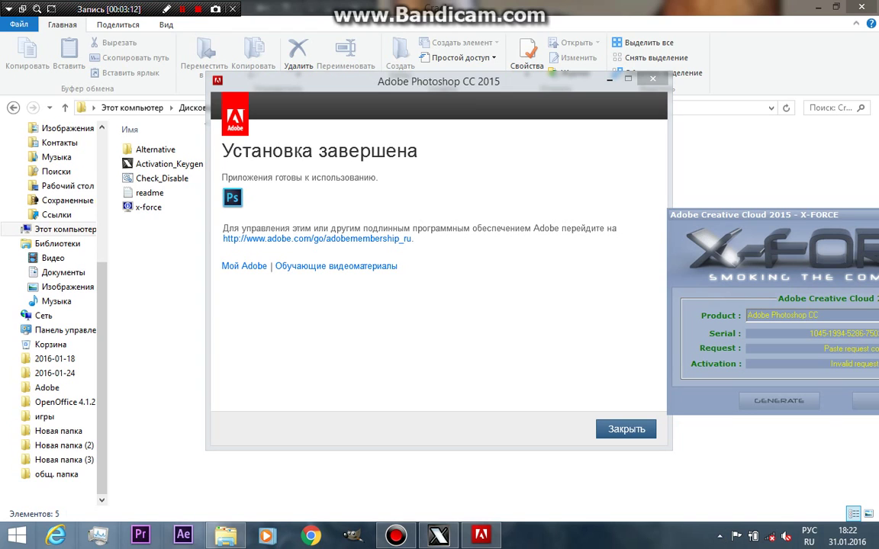
# Move the X-FORCE keygen to the lower left and close the installation-complete window
pyautogui.moveTo(763, 214); pyautogui.dragTo(93, 270)
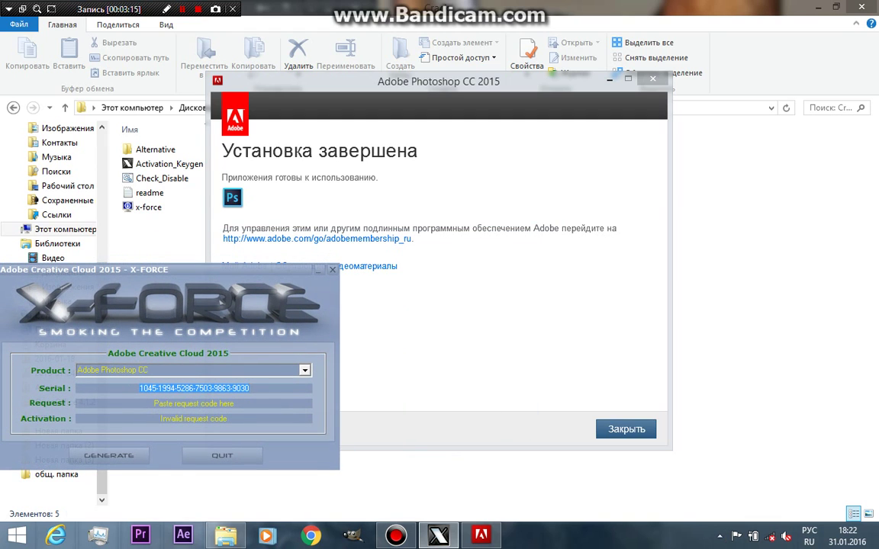
pyautogui.press('Return')
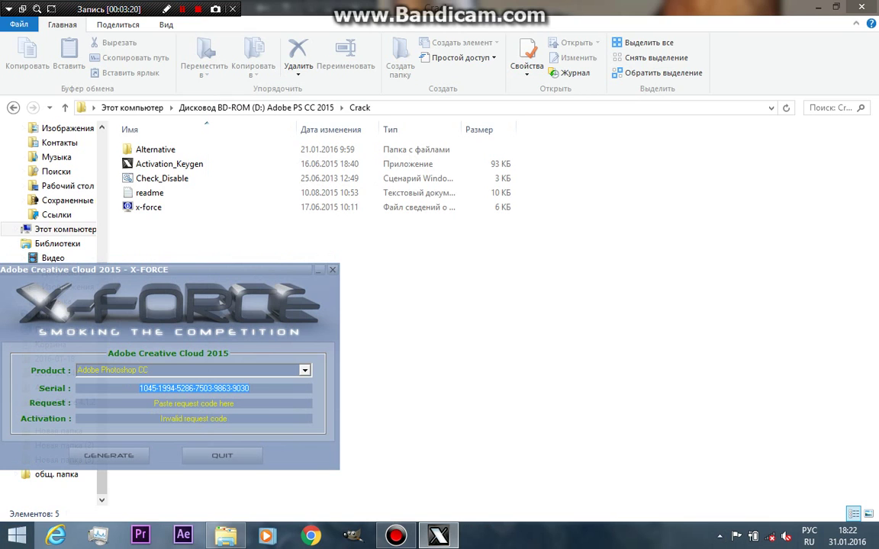
# Launch Adobe Photoshop CC 2015 from the Start menu's All Programs list
pyautogui.click(17, 535)
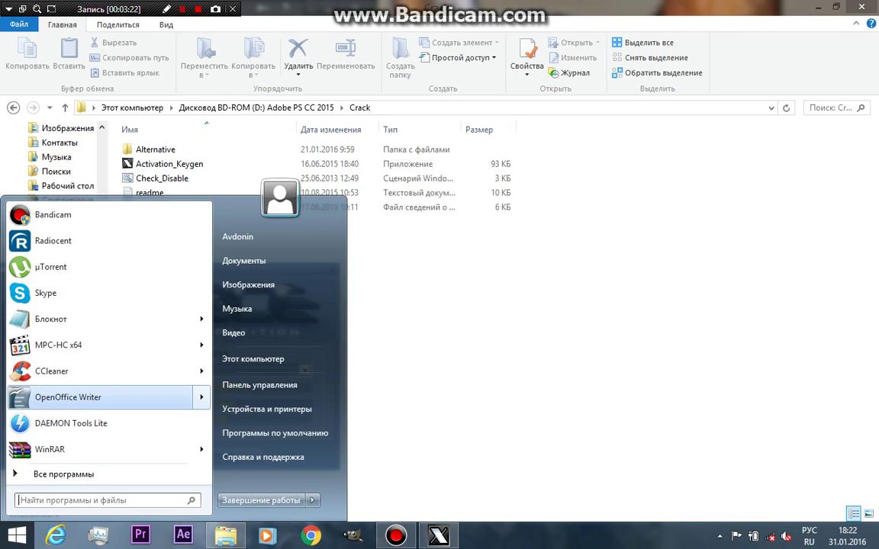
pyautogui.click(64, 473)
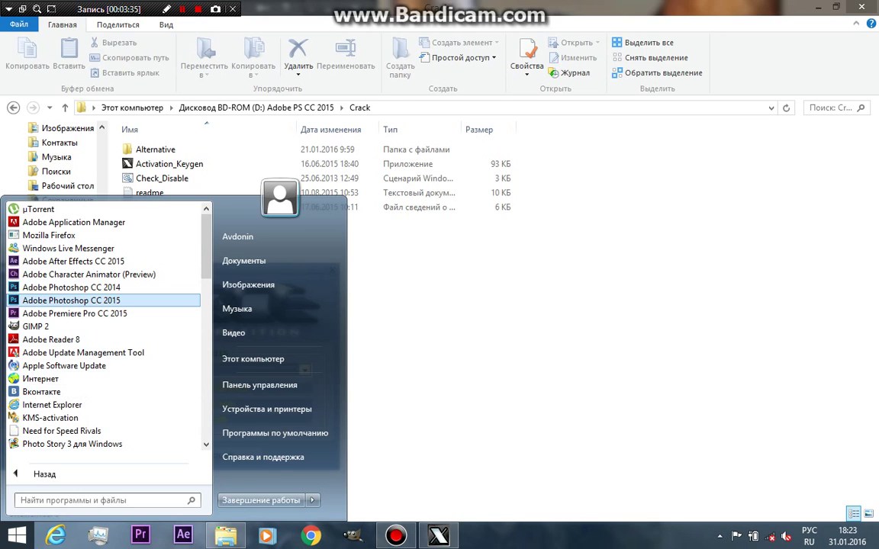
pyautogui.press('Escape')
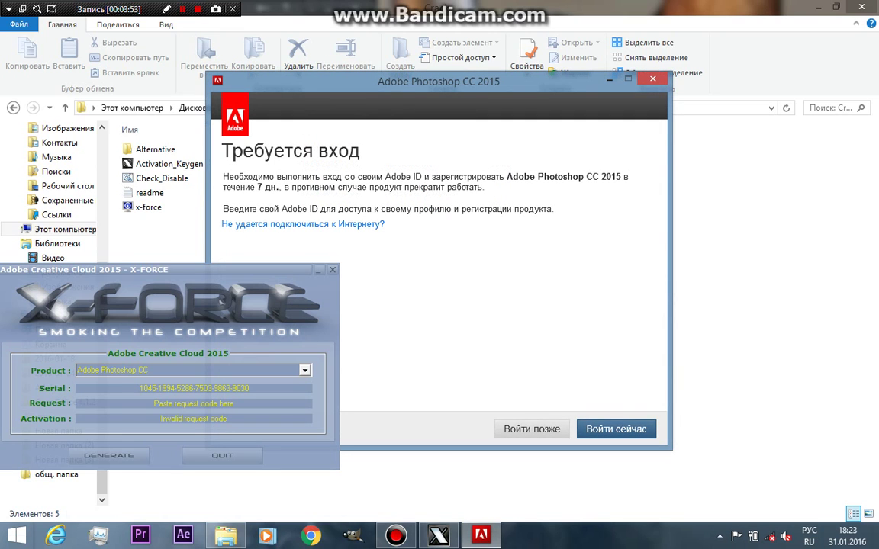
# Dismiss the sign-in required prompt, accept the licence agreement, and skip signing in again
pyautogui.hotkey('alt', 'F4')
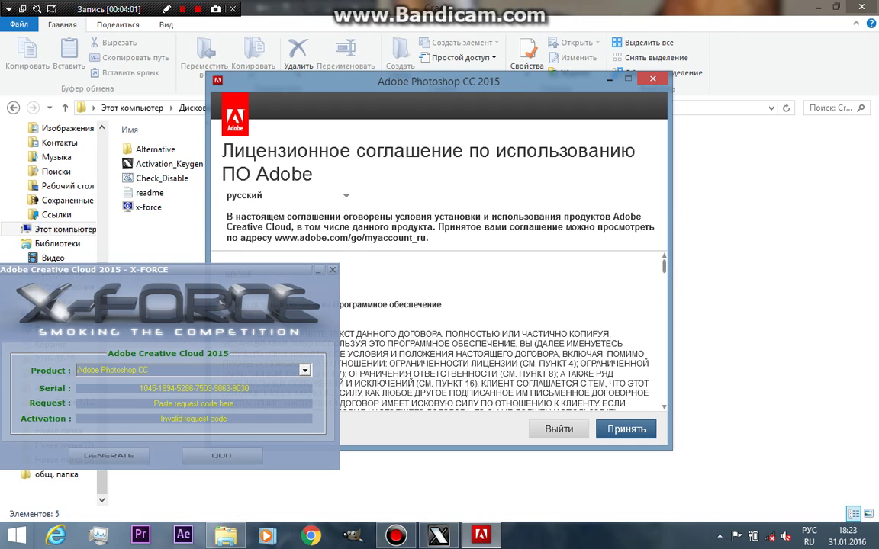
pyautogui.press('Escape')
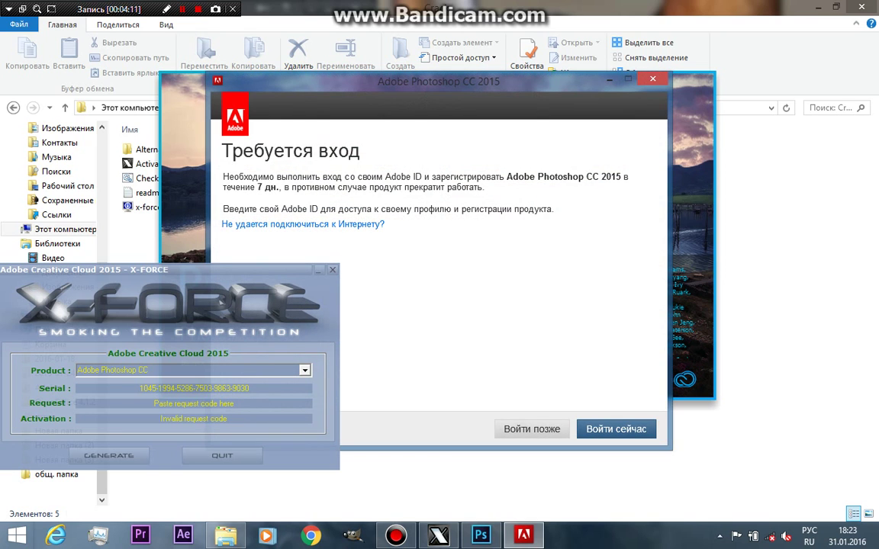
pyautogui.press('Escape')
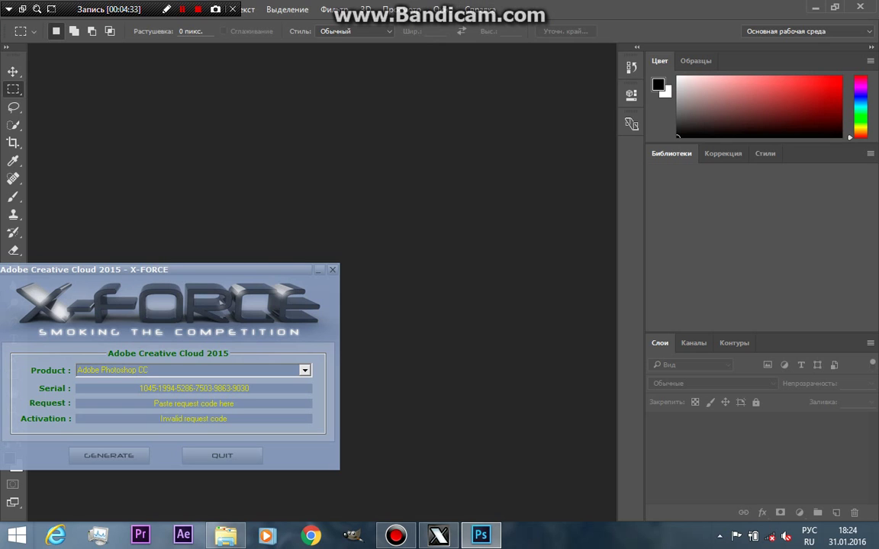
# Start Help > Sign In and report that the internet can't be reached
pyautogui.click(479, 9)
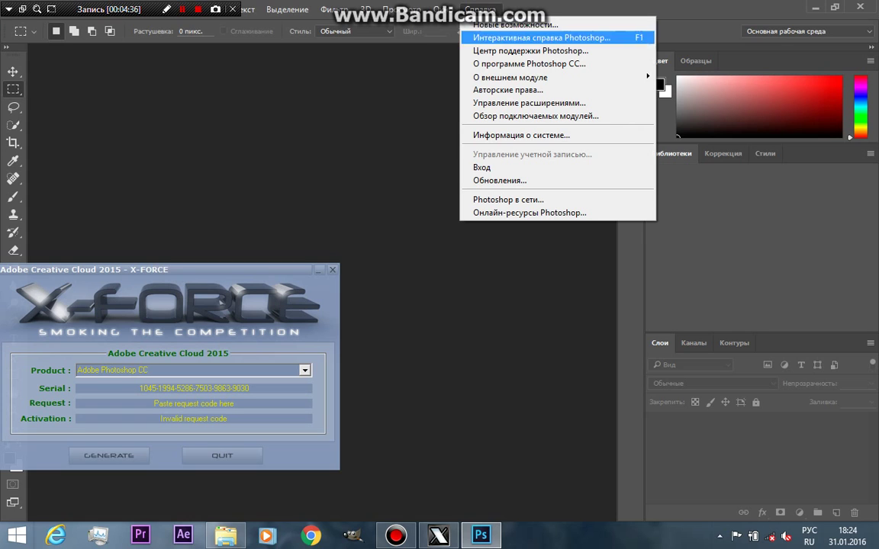
pyautogui.click(488, 167)
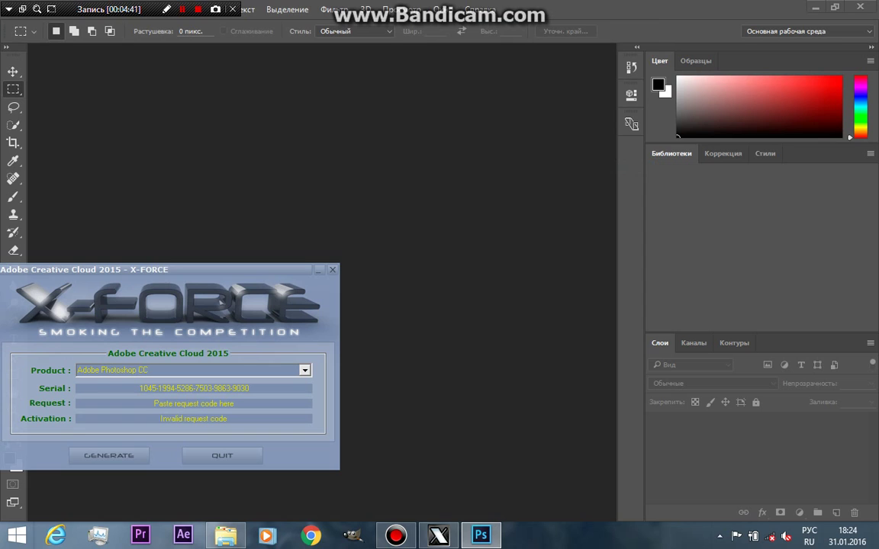
pyautogui.click(479, 10)
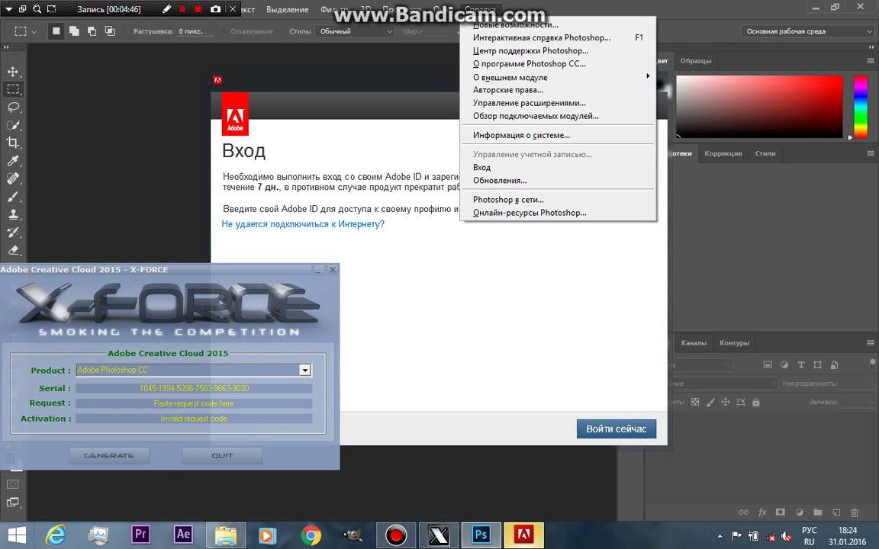
pyautogui.click(302, 224)
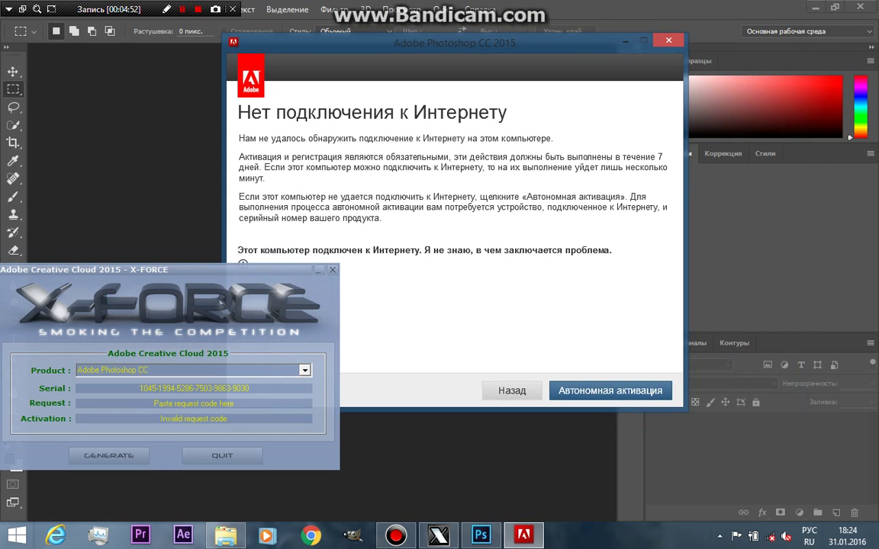
# Switch to offline activation, generate the request code and copy it
pyautogui.press('Return')
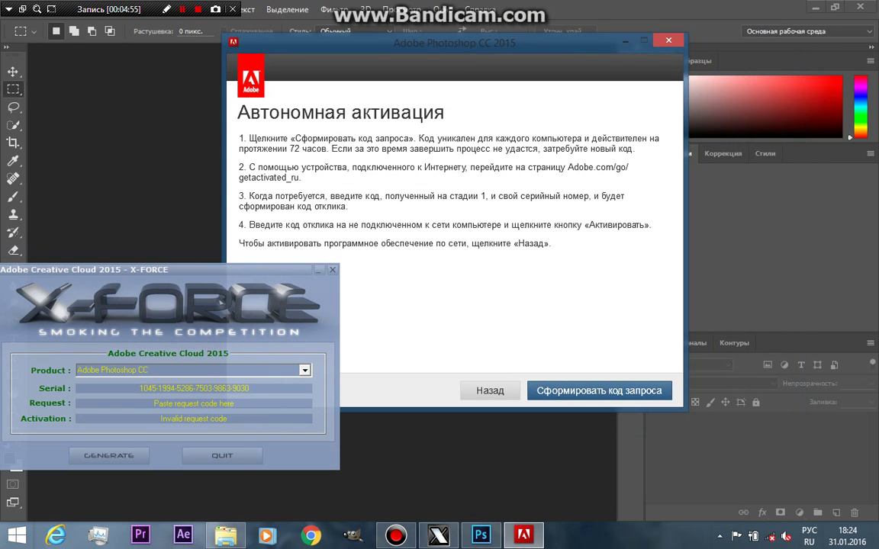
pyautogui.press('Return')
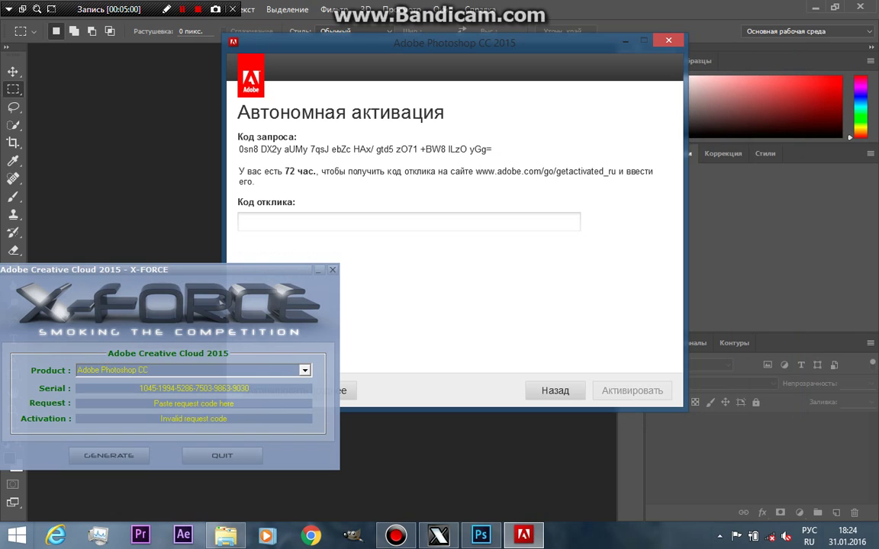
pyautogui.moveTo(239, 148); pyautogui.dragTo(486, 149)
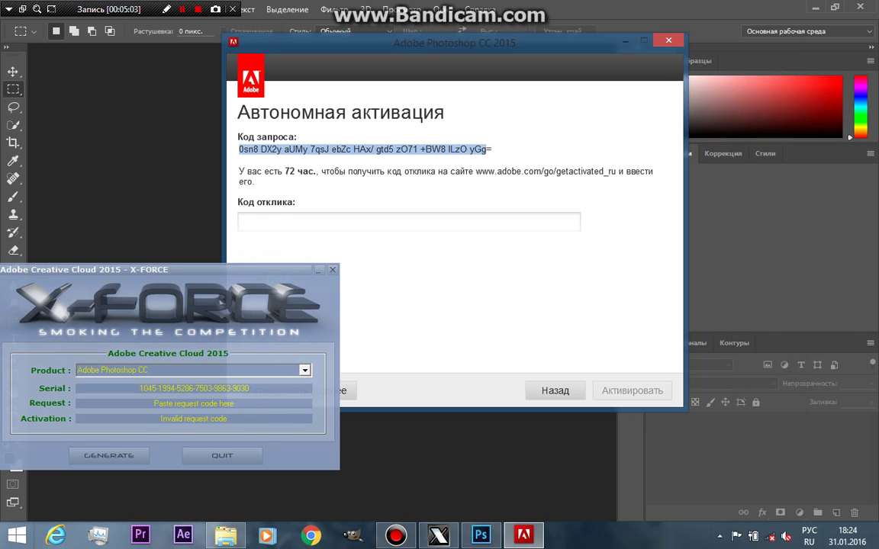
pyautogui.rightClick(475, 150)
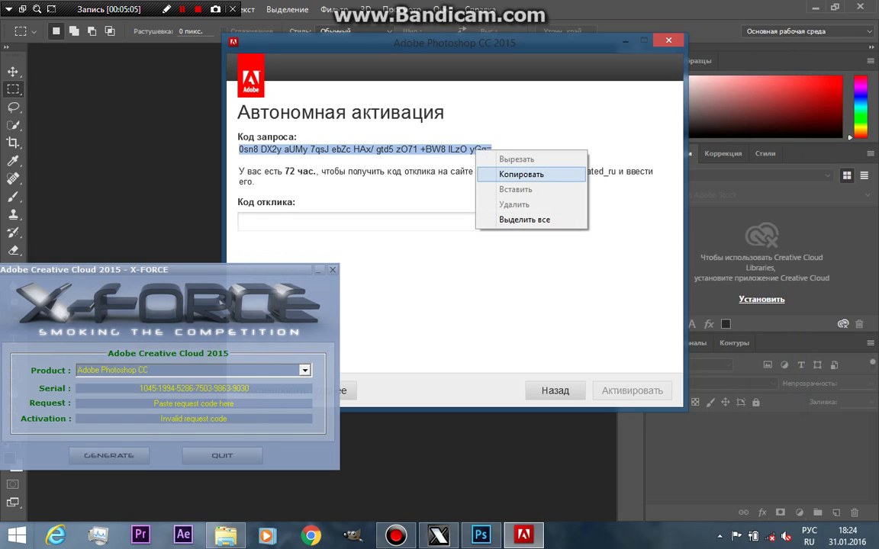
pyautogui.click(521, 174)
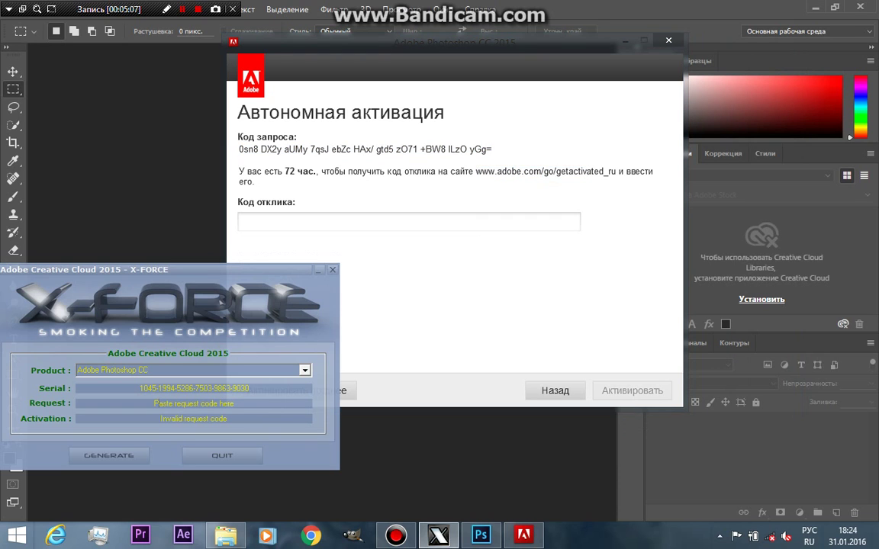
# Paste the request code into the X-FORCE Request field, generate and copy the activation code
pyautogui.click(193, 403)
pyautogui.rightClick(220, 402)
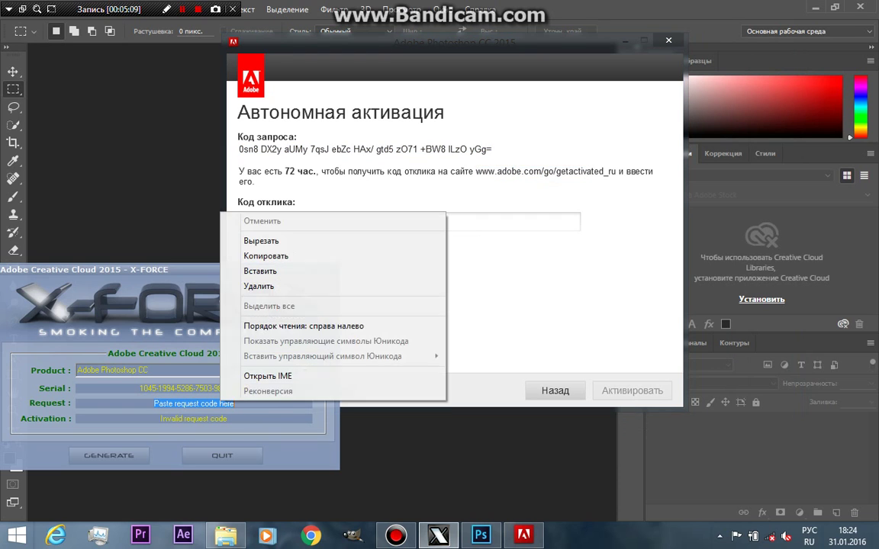
pyautogui.click(260, 271)
pyautogui.click(109, 455)
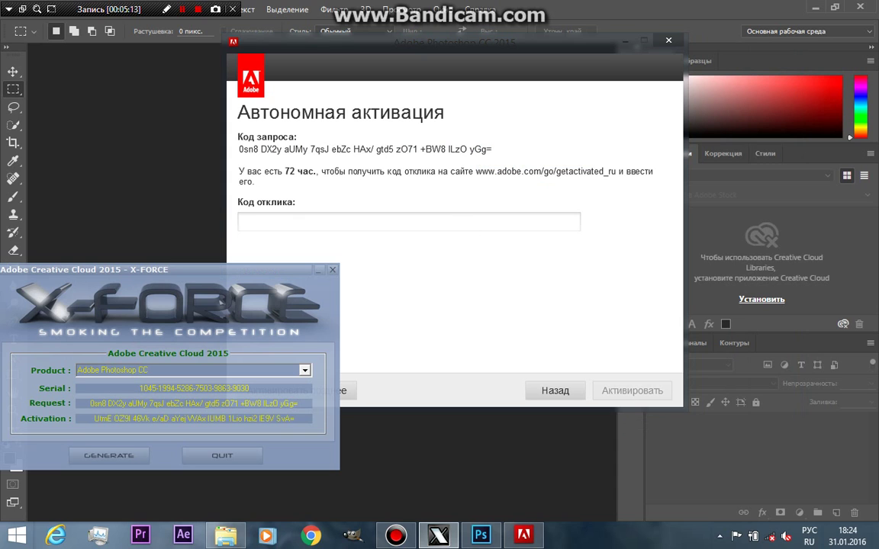
pyautogui.moveTo(92, 419); pyautogui.dragTo(296, 418)
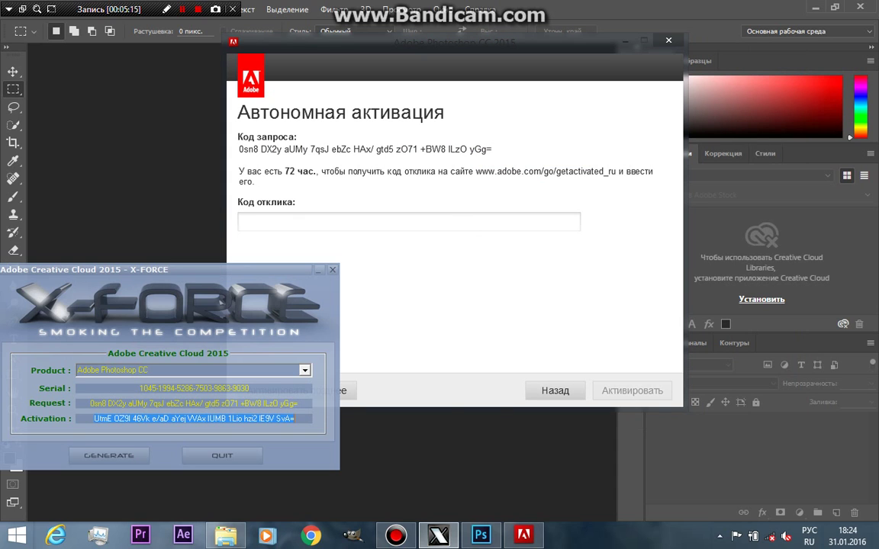
pyautogui.rightClick(251, 419)
pyautogui.click(290, 277)
# Paste the activation code into the Код отклика field and activate Photoshop
pyautogui.click(294, 220)
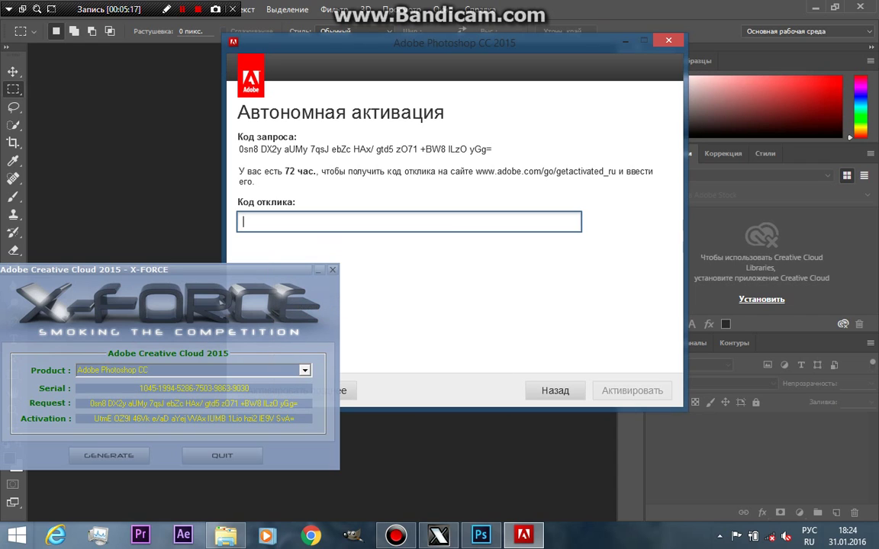
pyautogui.rightClick(335, 222)
pyautogui.click(372, 257)
pyautogui.click(632, 390)
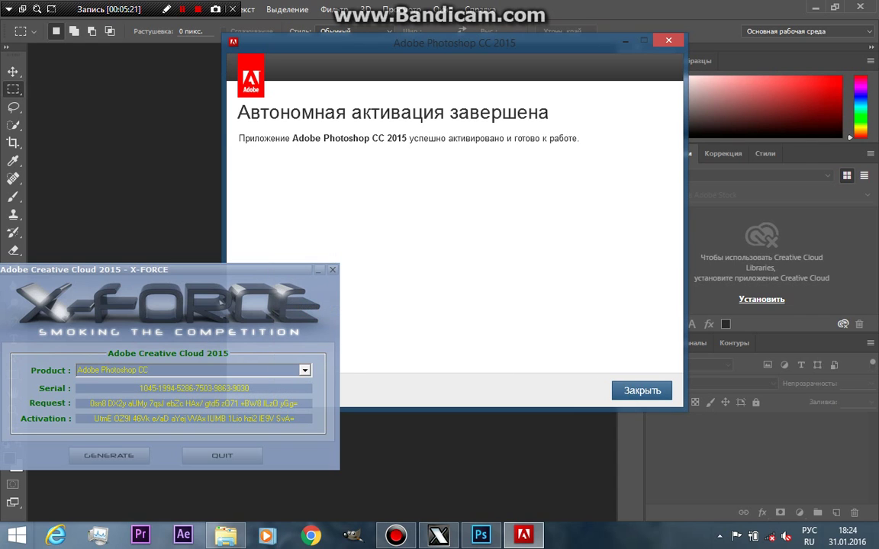
# Dismiss the activation-complete notice and close the X-FORCE keygen with Alt+F4
pyautogui.click(642, 390)
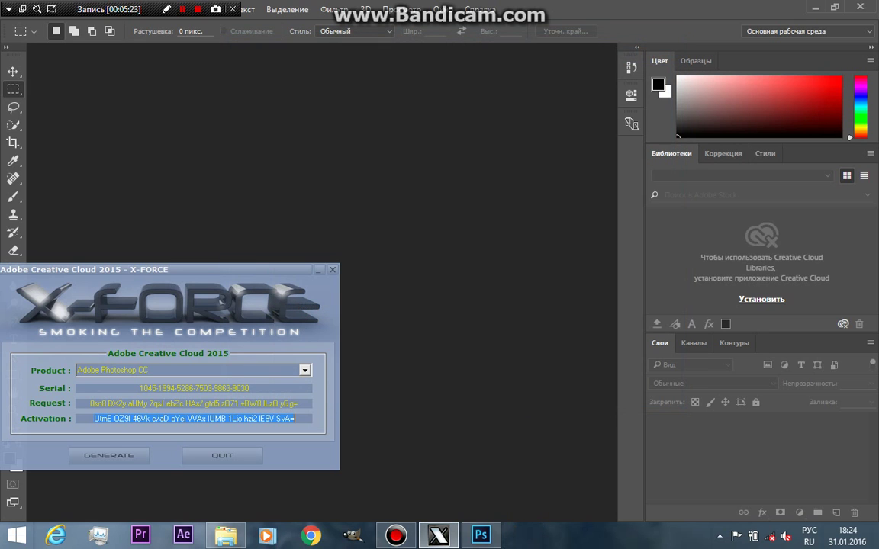
pyautogui.hotkey('alt', 'F4')
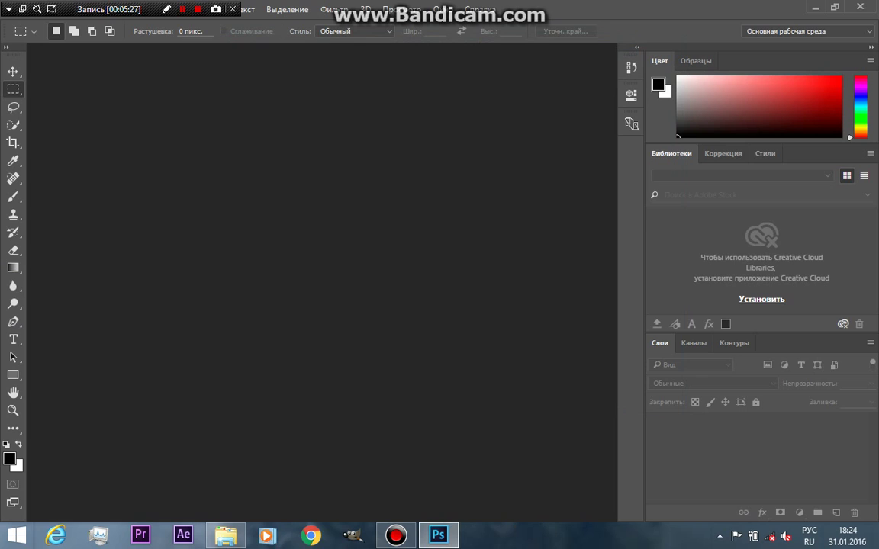